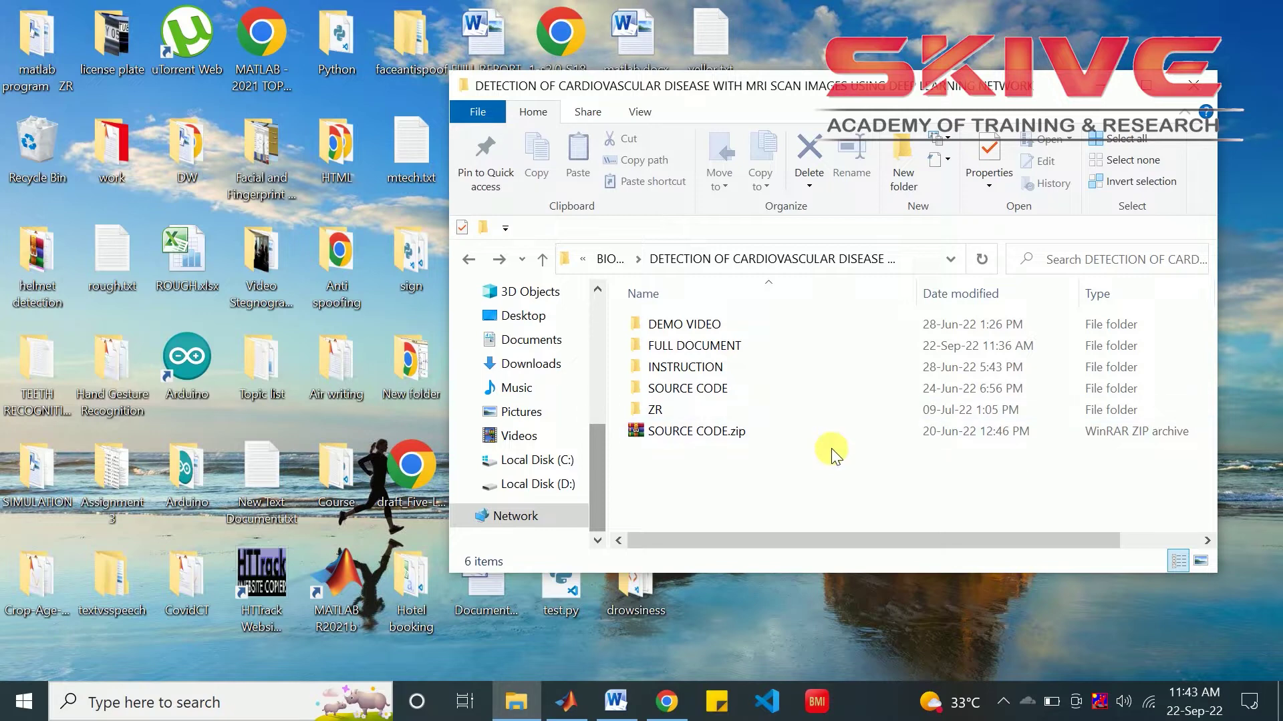
- Browse the DEMO VIDEO, FULL DOCUMENT, INSTRUCTION and SOURCE CODE folders in turn
{"action": "double_click", "coordinate": [722, 331]}
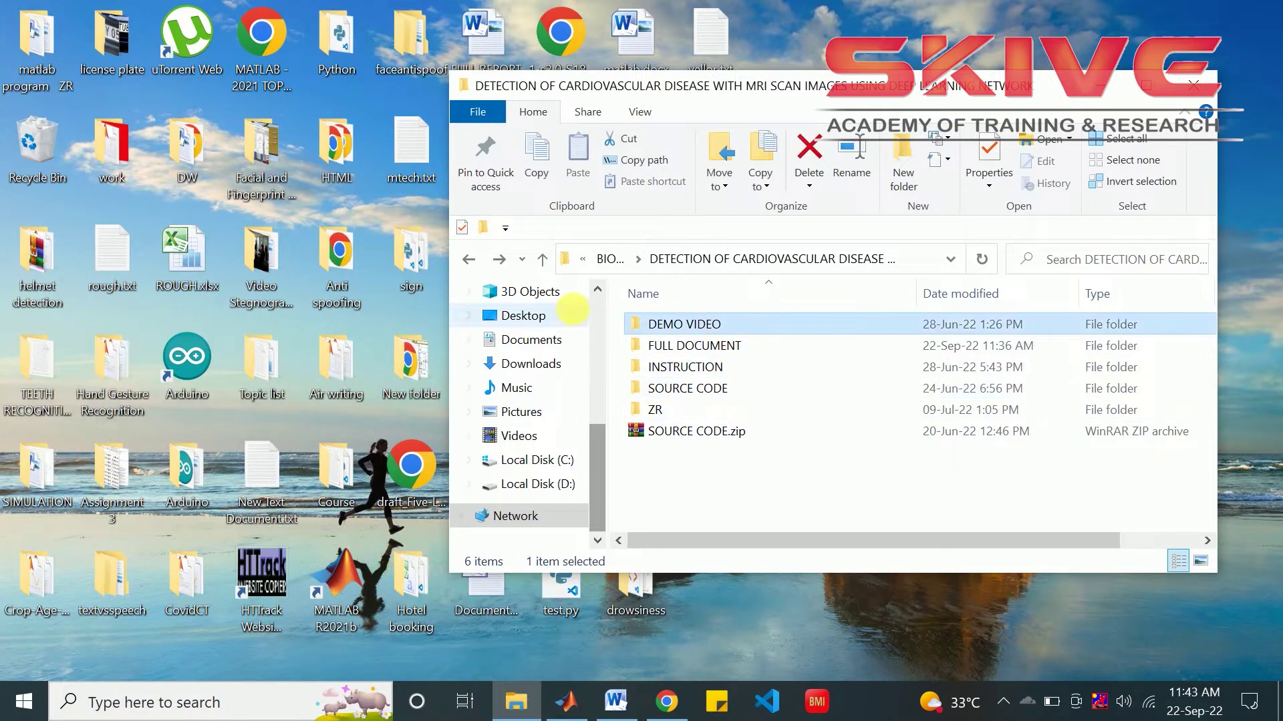
{"action": "left_click", "coordinate": [468, 258]}
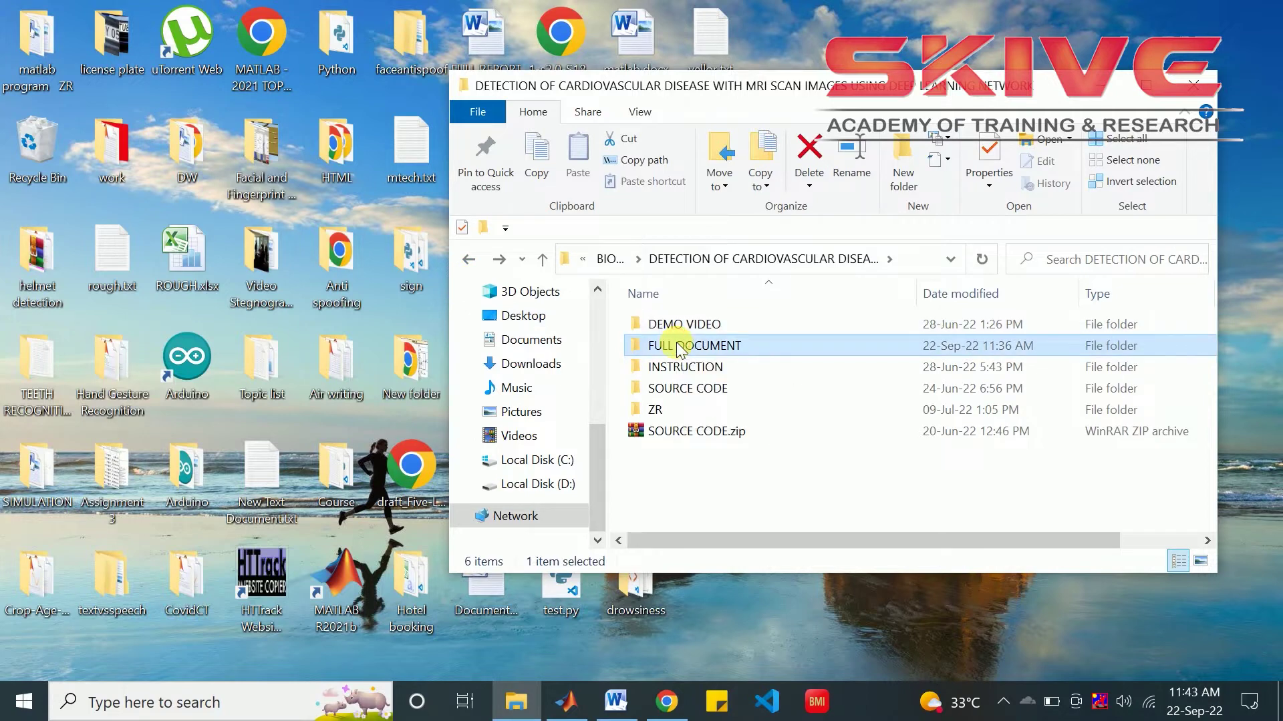
{"action": "double_click", "coordinate": [680, 346]}
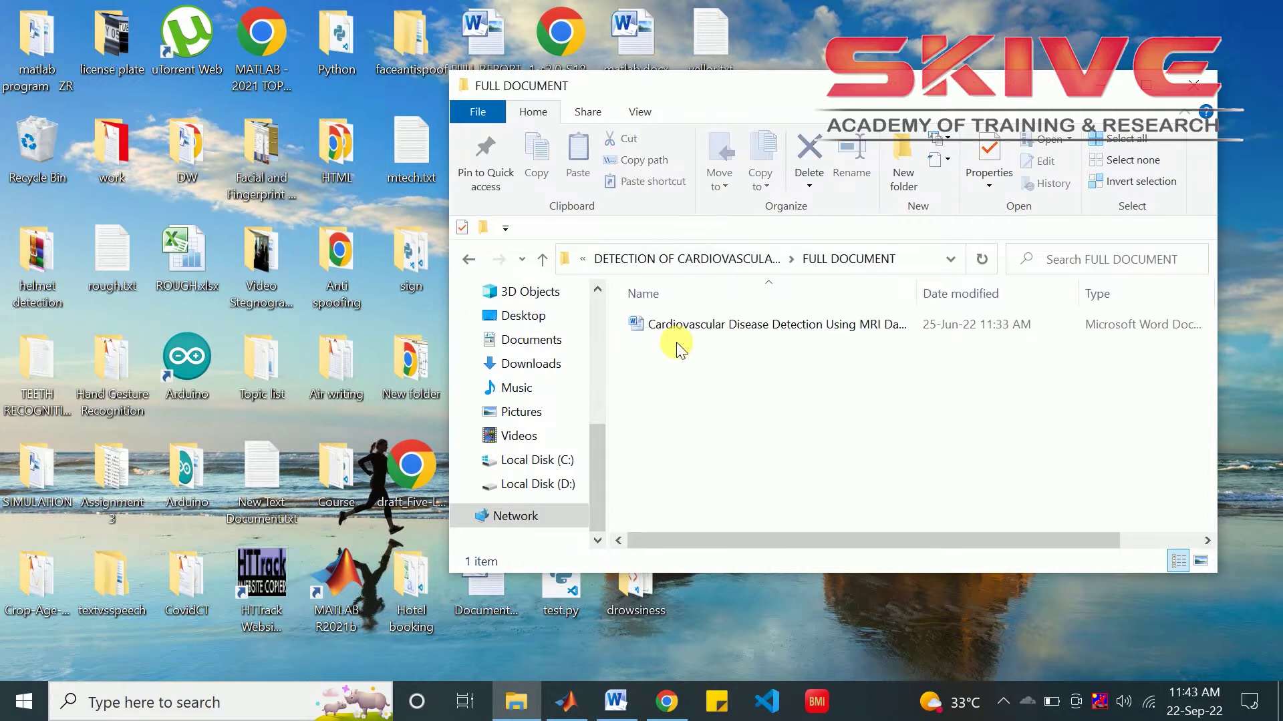
{"action": "left_click", "coordinate": [468, 259]}
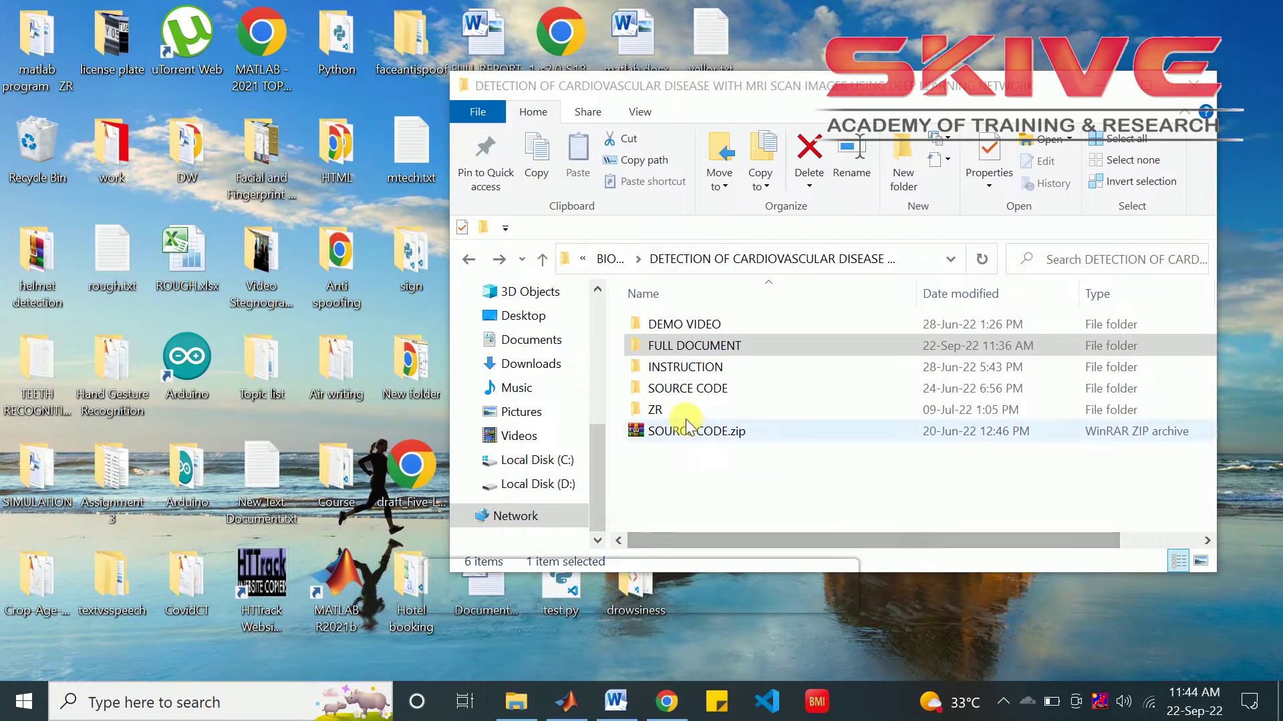
{"action": "double_click", "coordinate": [685, 366]}
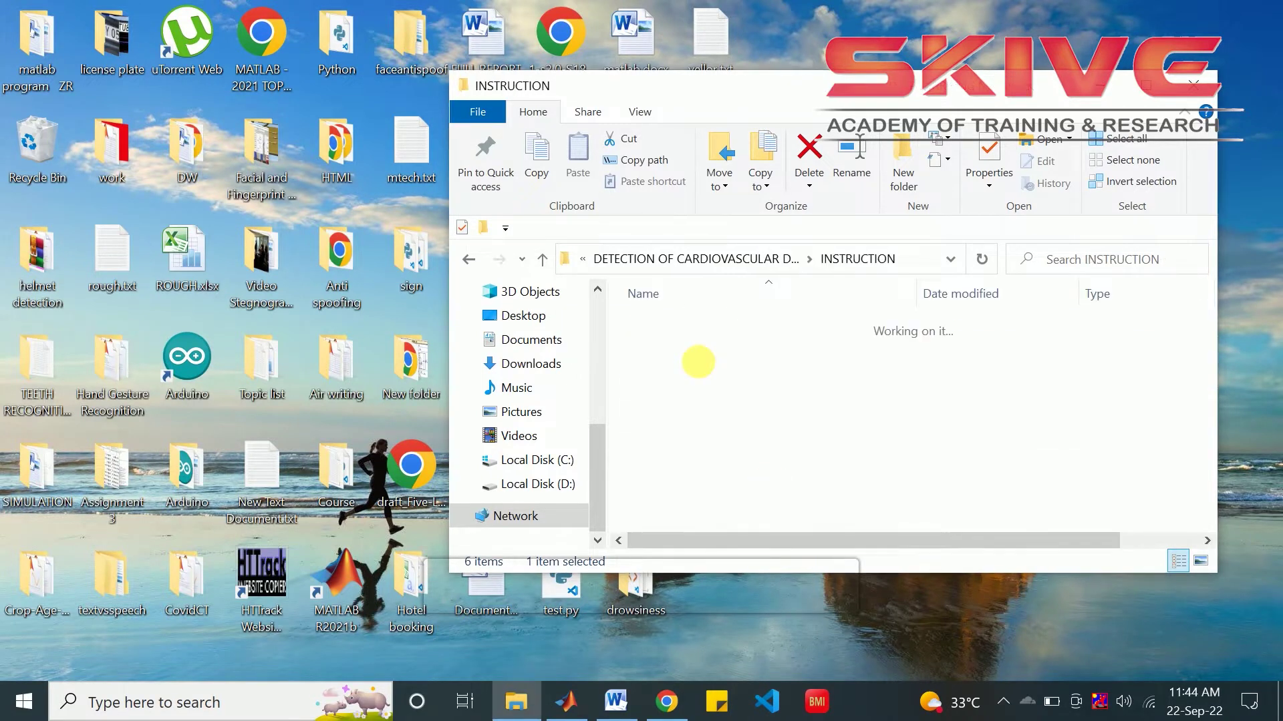
{"action": "left_click", "coordinate": [468, 259]}
{"action": "double_click", "coordinate": [685, 388]}
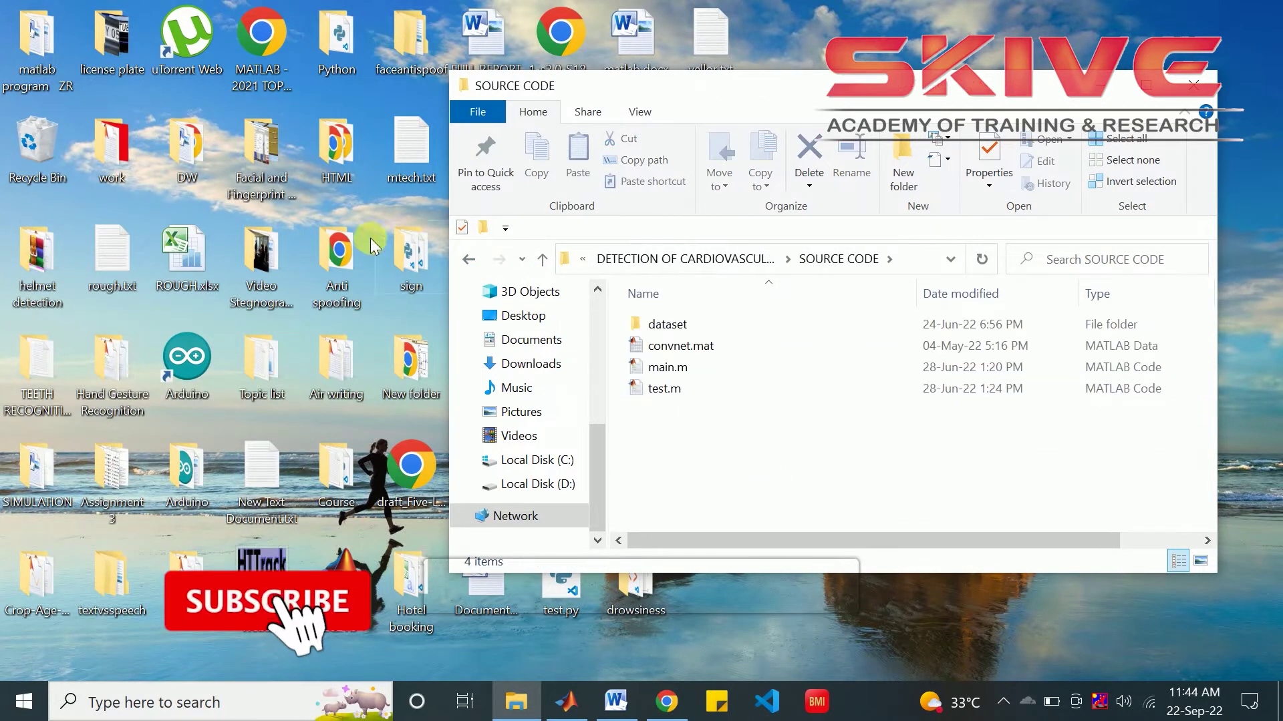
{"action": "left_click", "coordinate": [468, 259]}
- Open the ZR folder and launch its Chrome HTML copy of the report
{"action": "left_click", "coordinate": [676, 409]}
{"action": "double_click", "coordinate": [675, 409]}
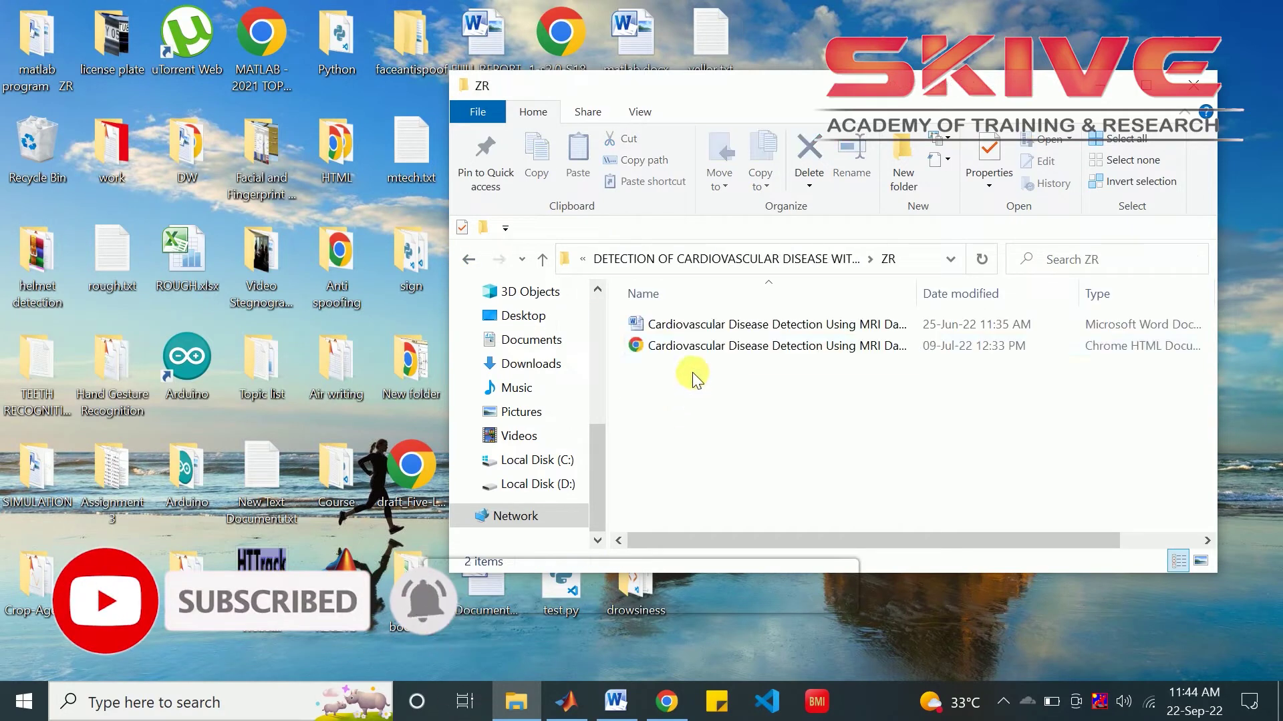
{"action": "double_click", "coordinate": [701, 352]}
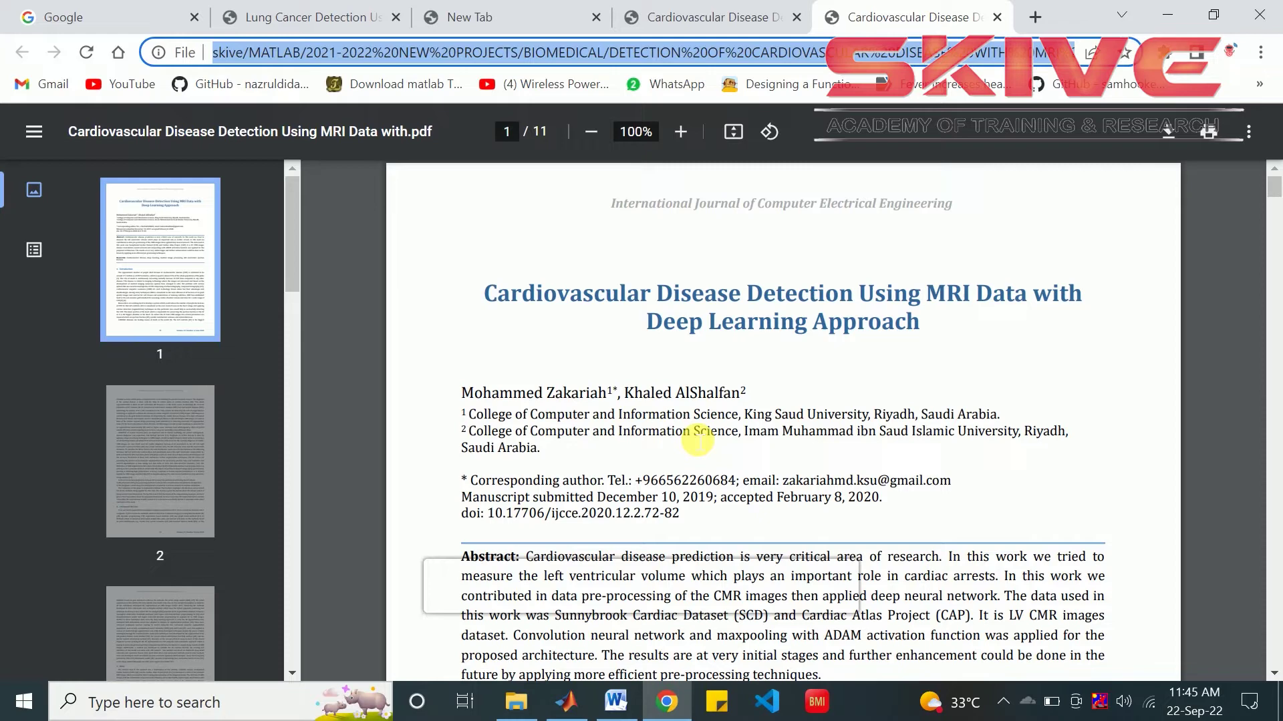
- In the Word report, inspect the diagram's Labels, CNN and testing-phase Pre-processing boxes
{"action": "left_click", "coordinate": [615, 701]}
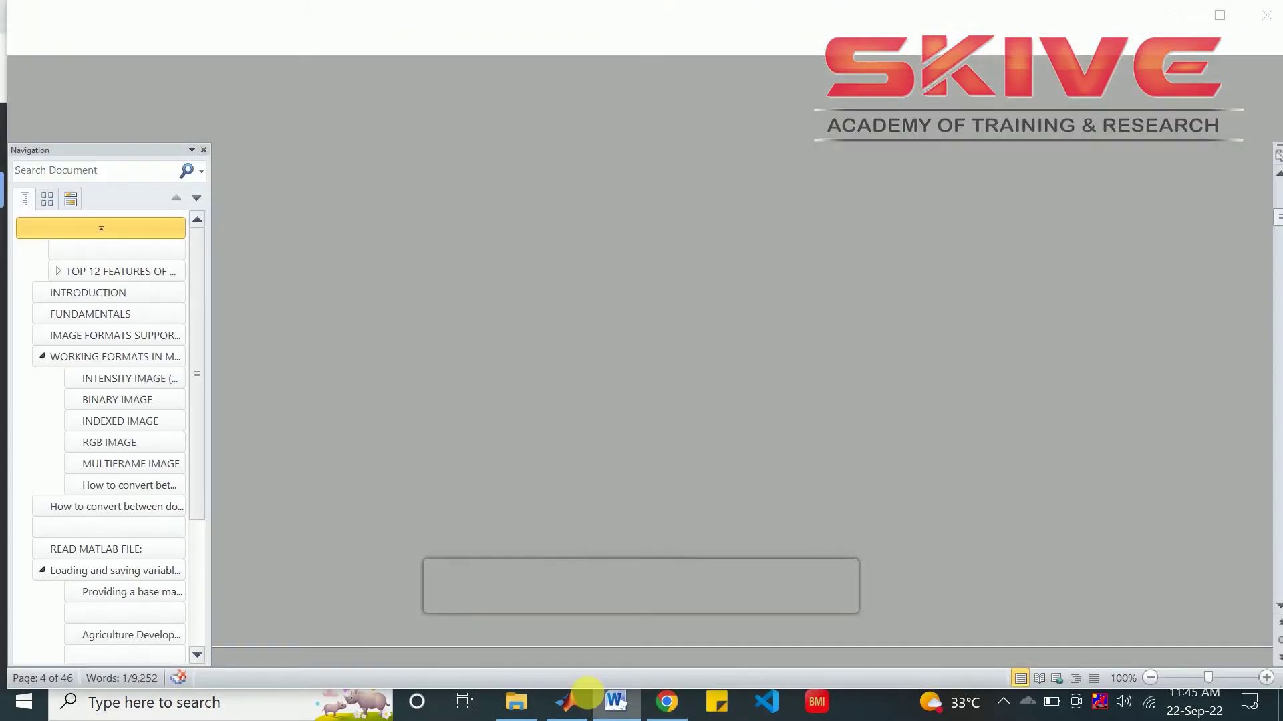
{"action": "left_click", "coordinate": [591, 386]}
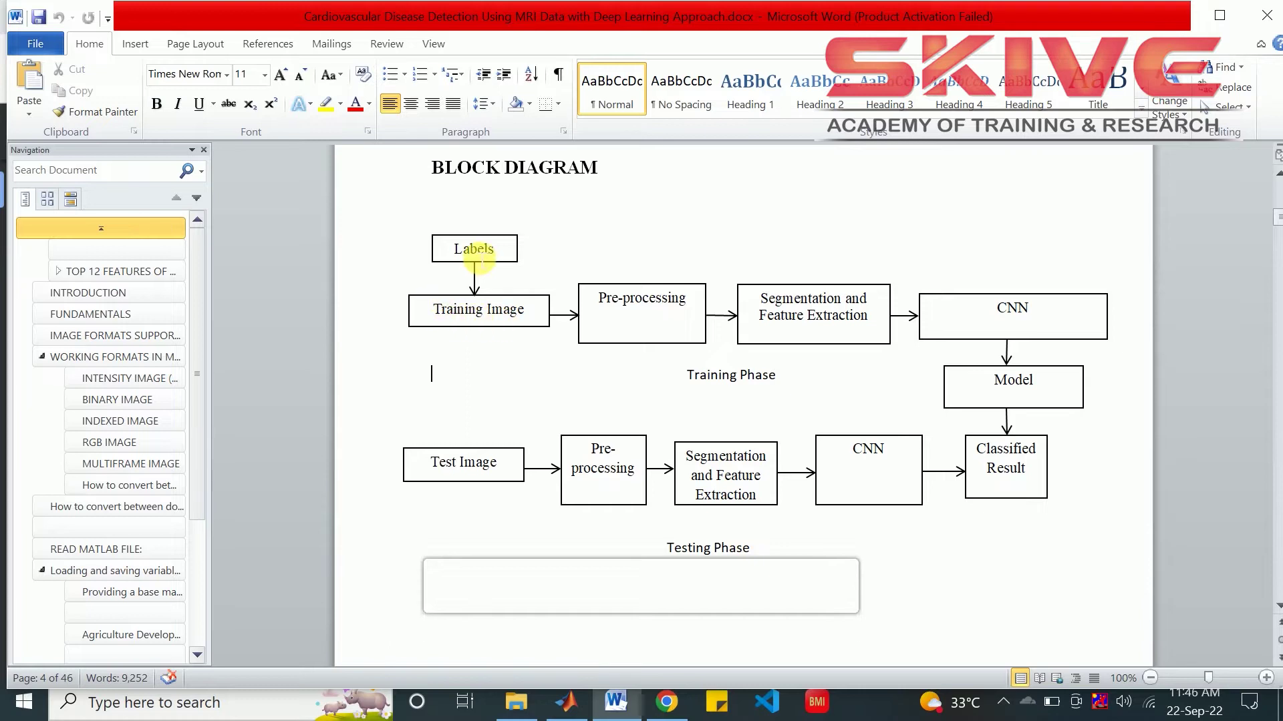
{"action": "left_click", "coordinate": [473, 249]}
{"action": "double_click", "coordinate": [491, 248]}
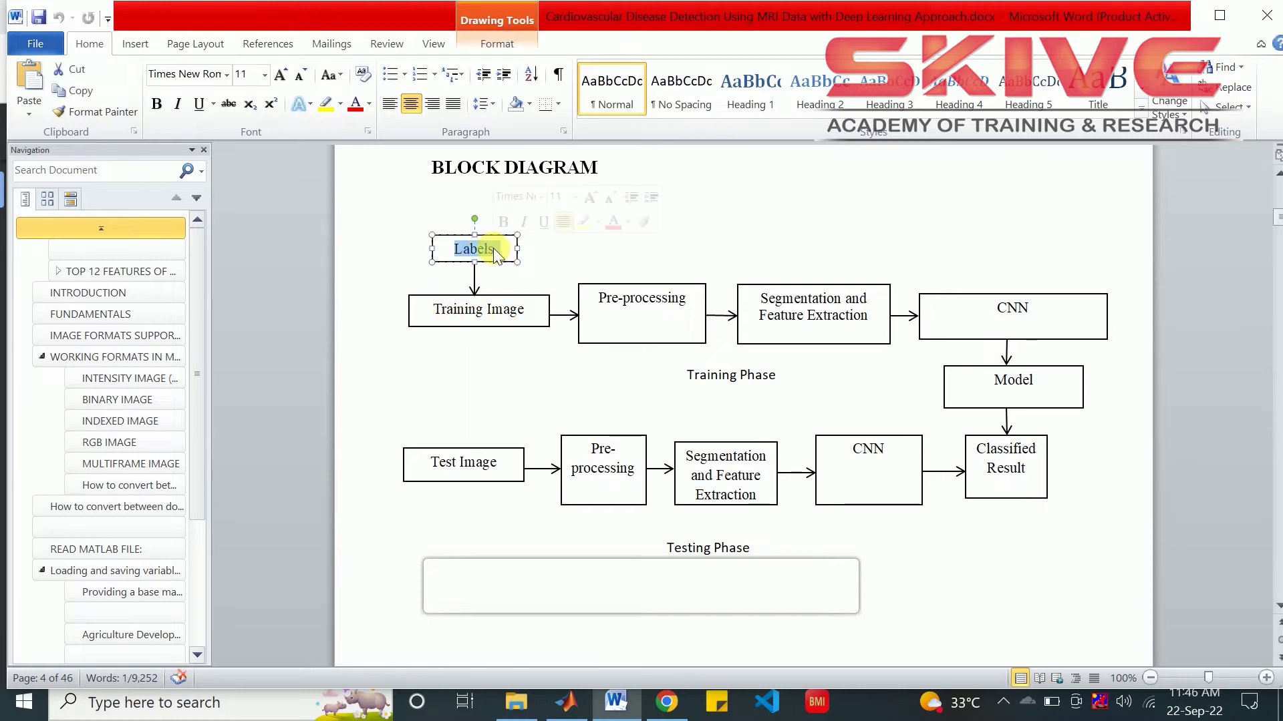
{"action": "left_click", "coordinate": [499, 253]}
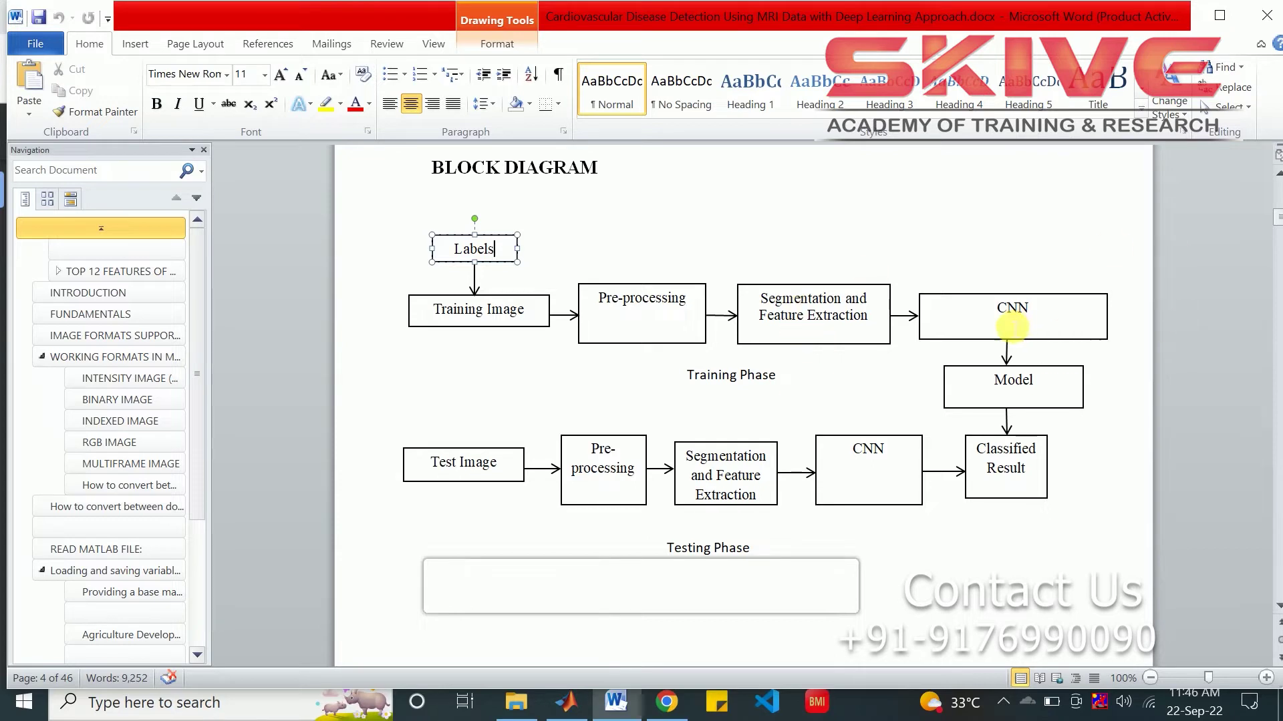
{"action": "double_click", "coordinate": [1012, 309]}
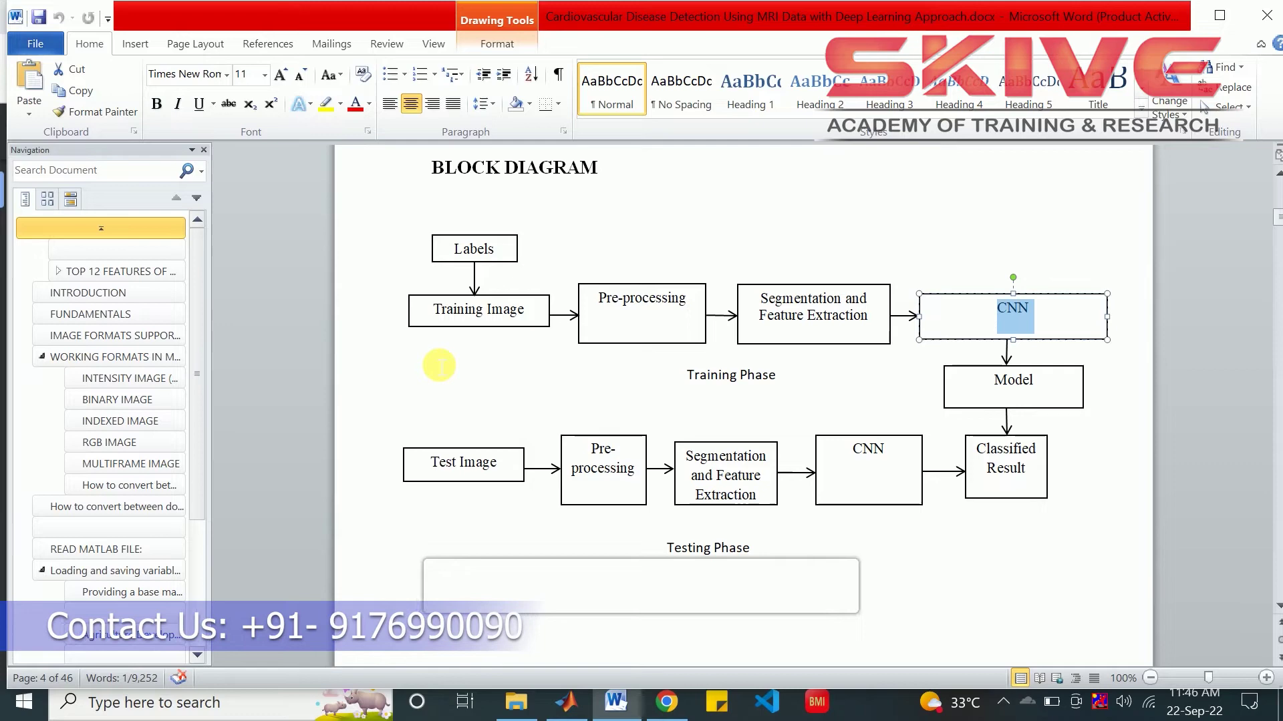
{"action": "left_click", "coordinate": [617, 477]}
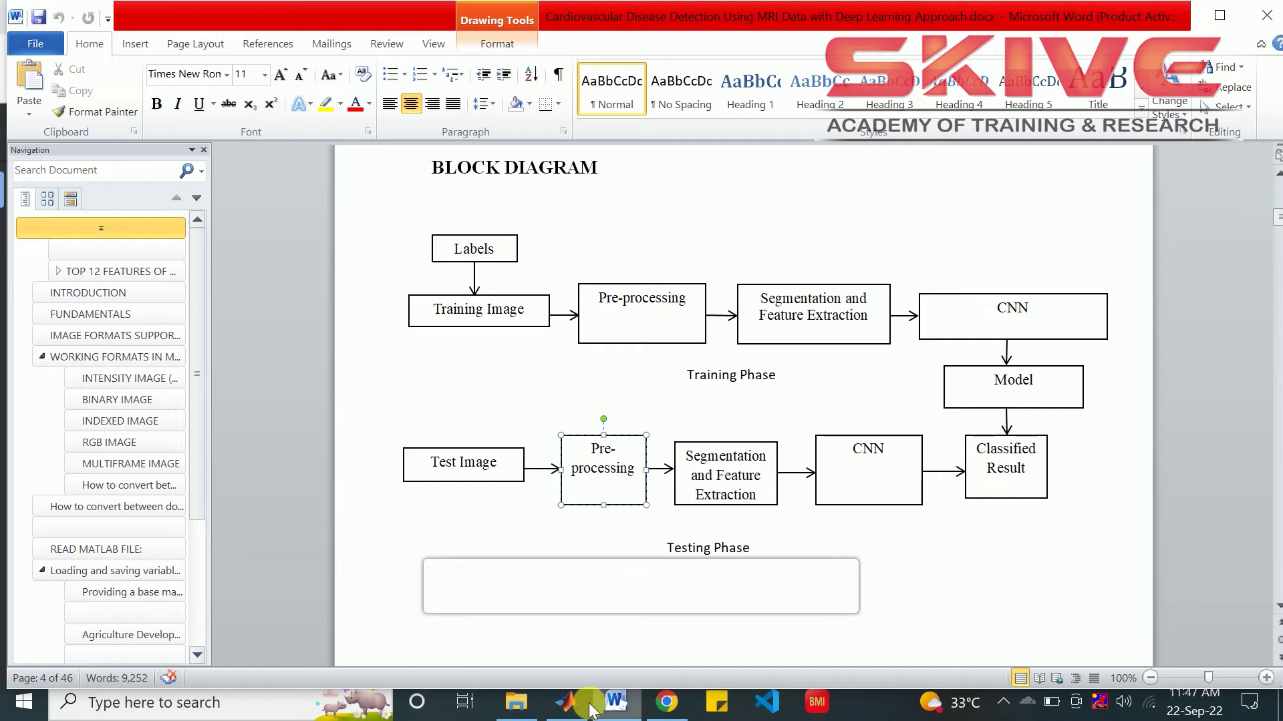
- In MATLAB's Current Folder, browse into dataset and its TRAINING IMAGES folder
{"action": "left_click", "coordinate": [567, 703]}
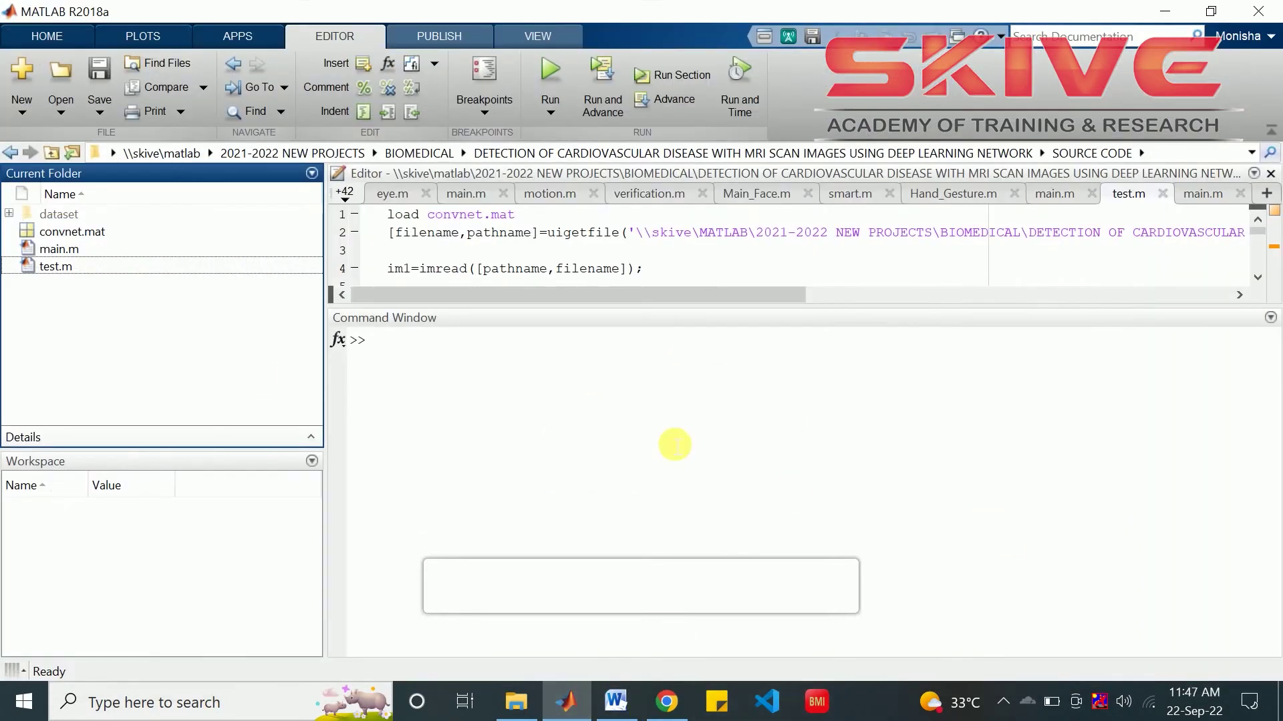
{"action": "left_click", "coordinate": [63, 249]}
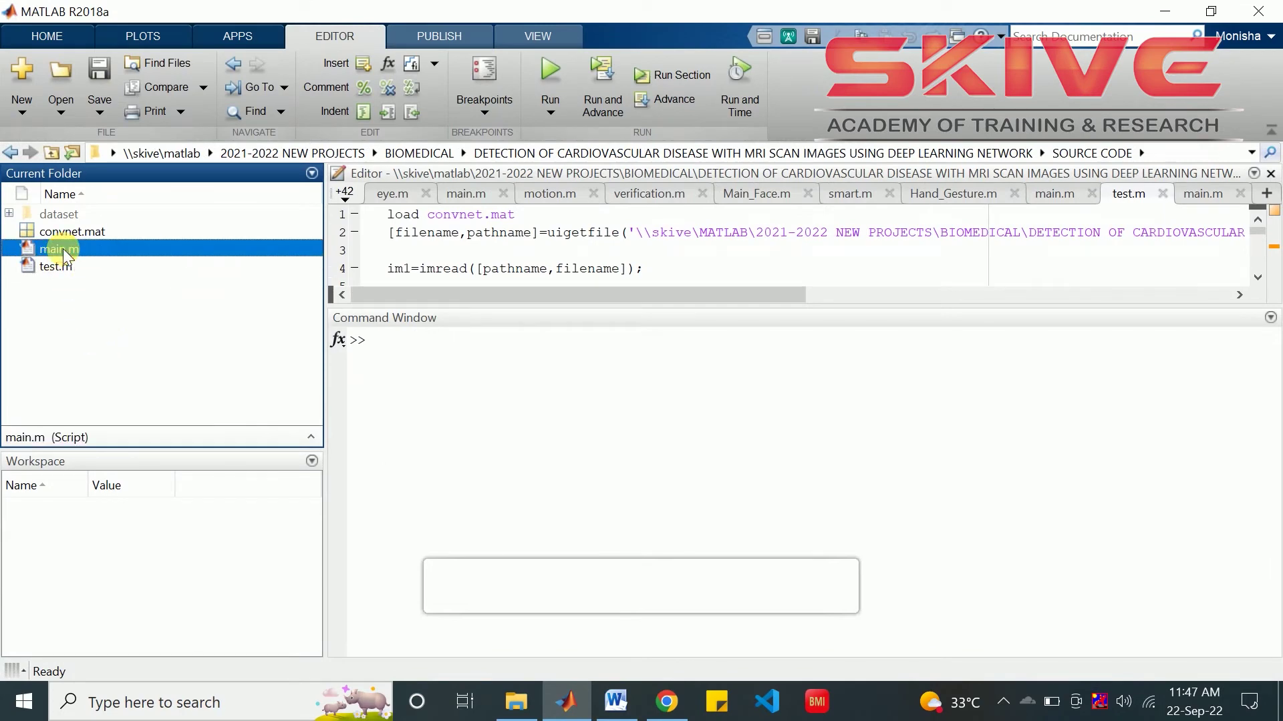
{"action": "left_click", "coordinate": [60, 214]}
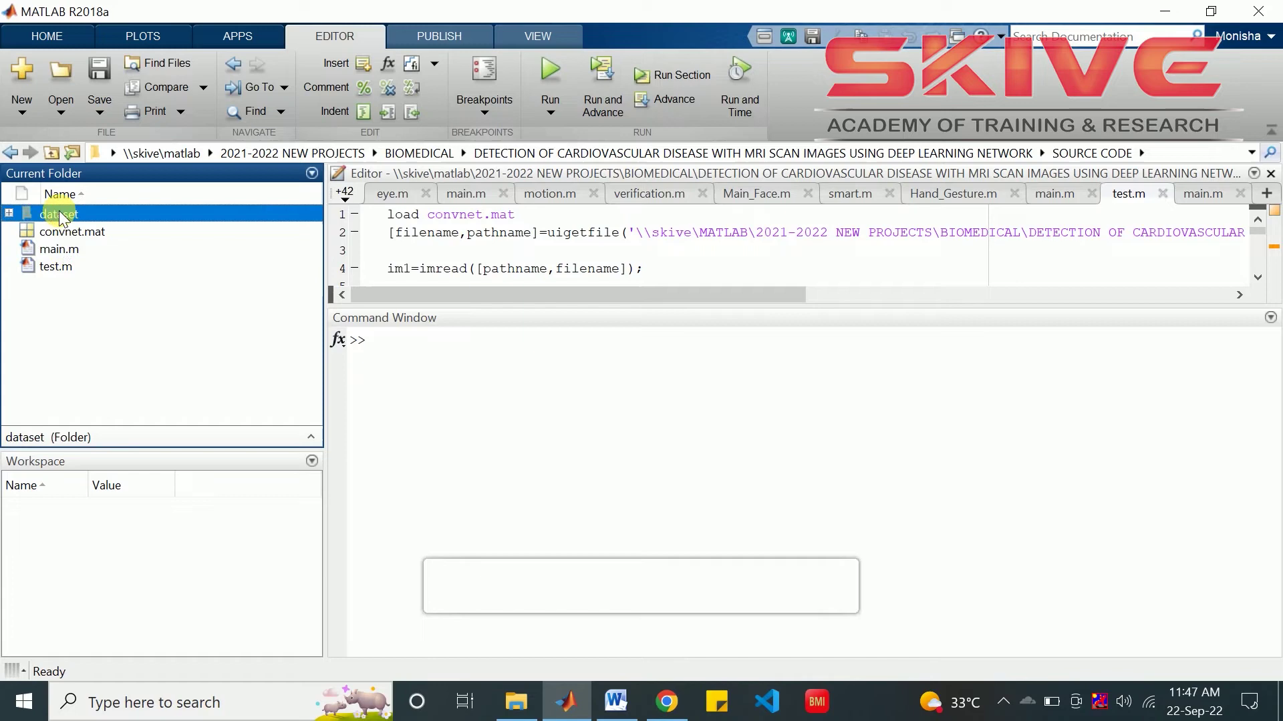
{"action": "double_click", "coordinate": [61, 215]}
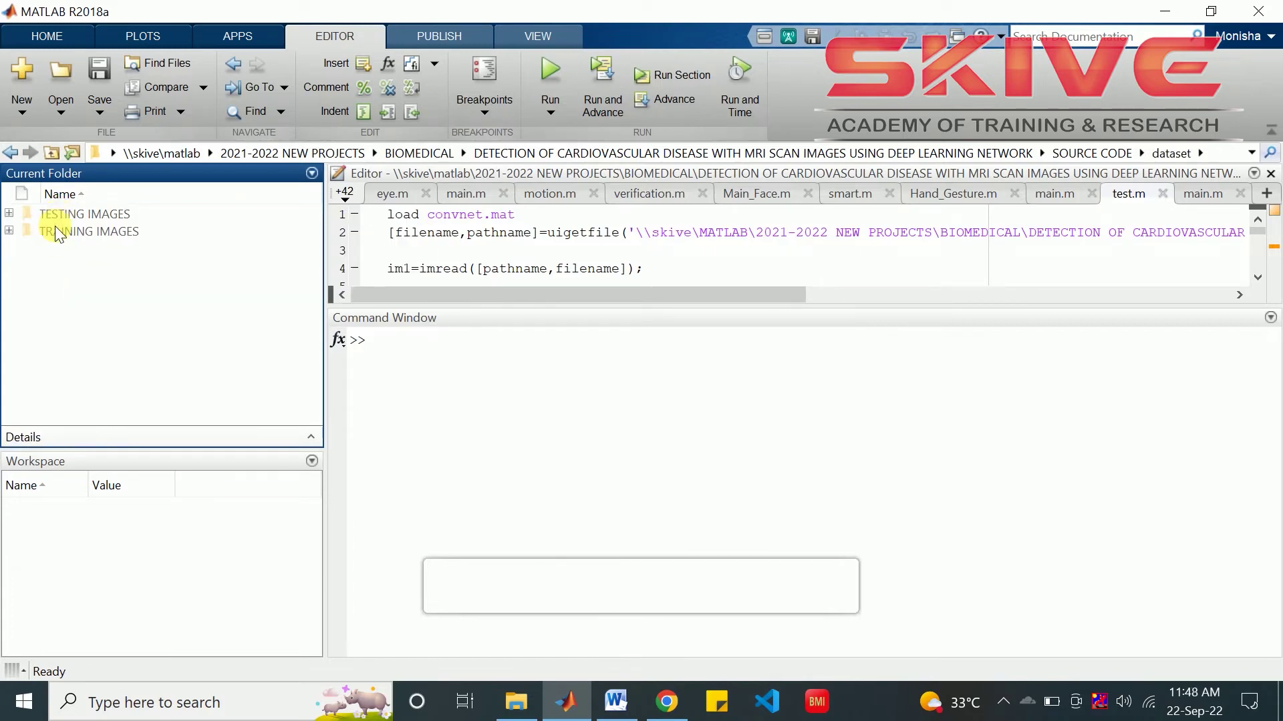
{"action": "left_click", "coordinate": [53, 237]}
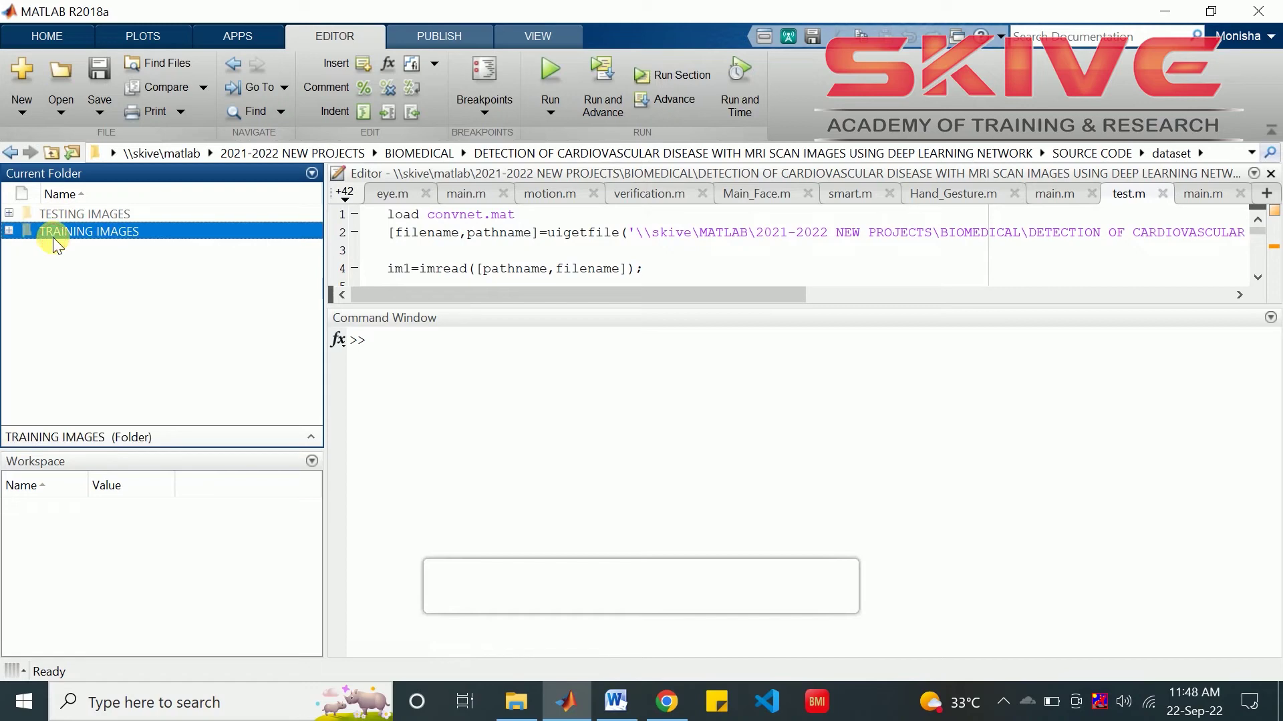
{"action": "double_click", "coordinate": [53, 237]}
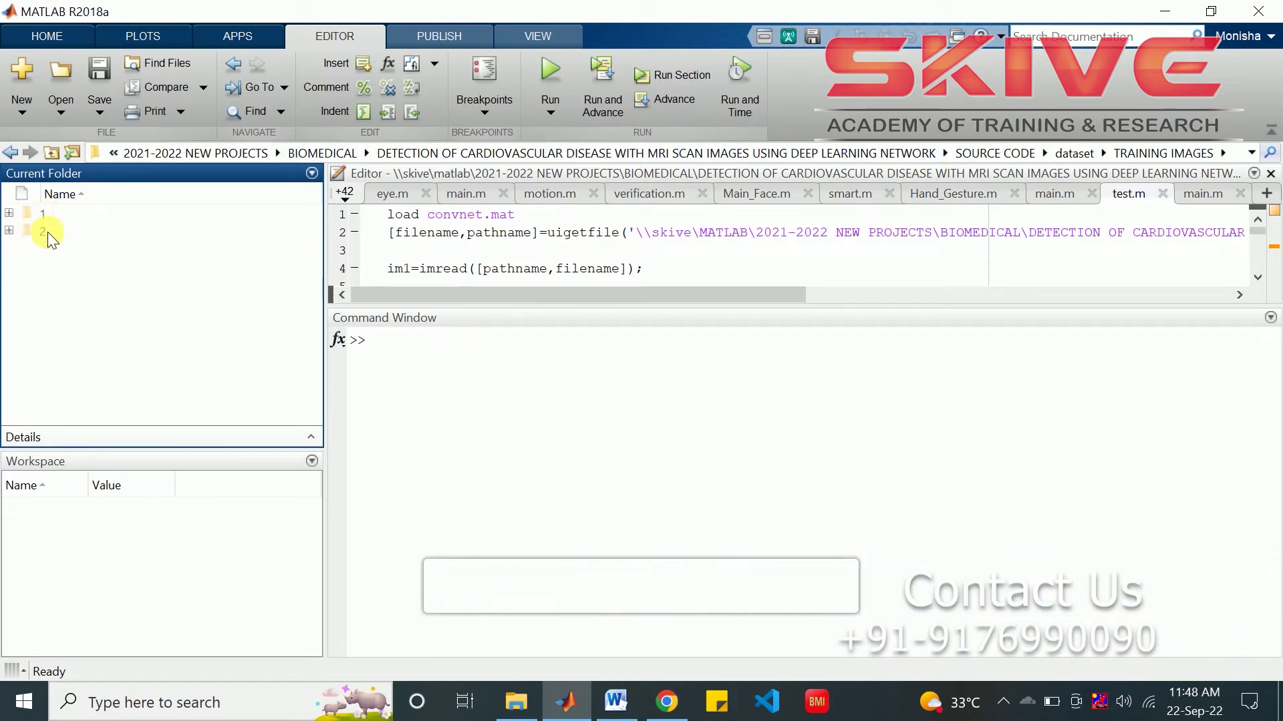
{"action": "left_click", "coordinate": [42, 212]}
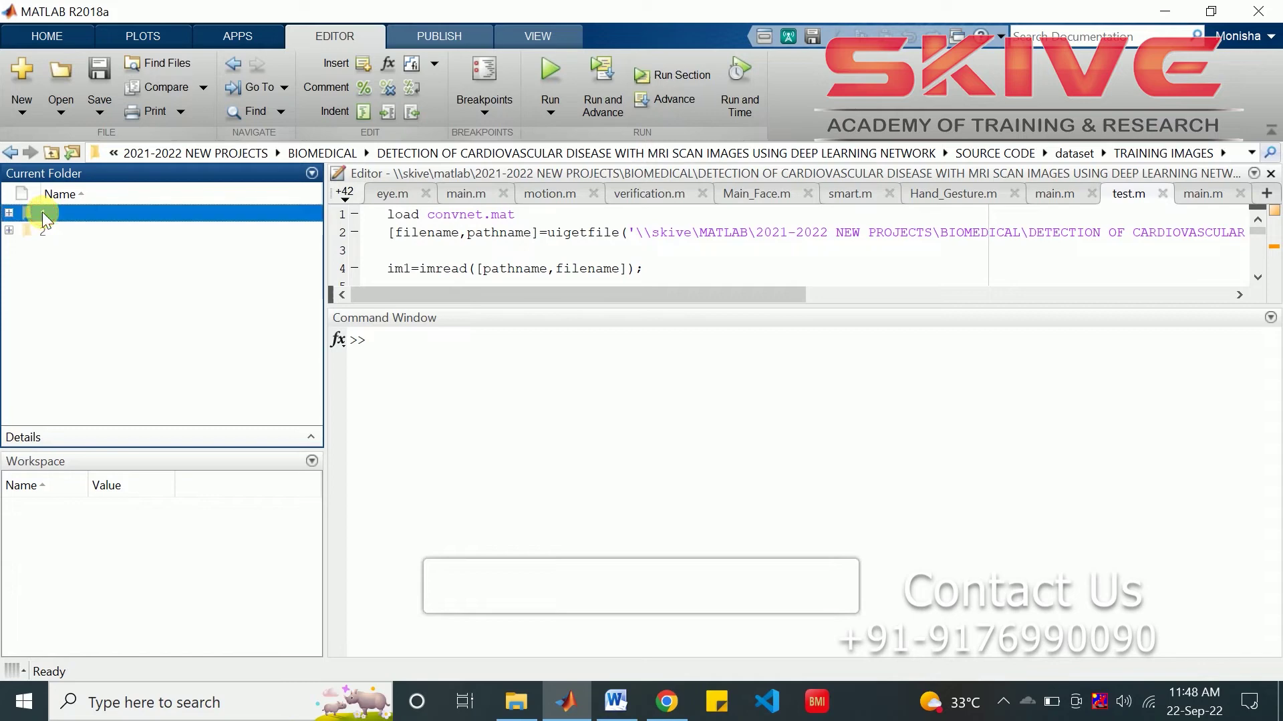
- Go back up to SOURCE CODE and select main.m, convnet.mat and test.m
{"action": "left_click", "coordinate": [8, 153]}
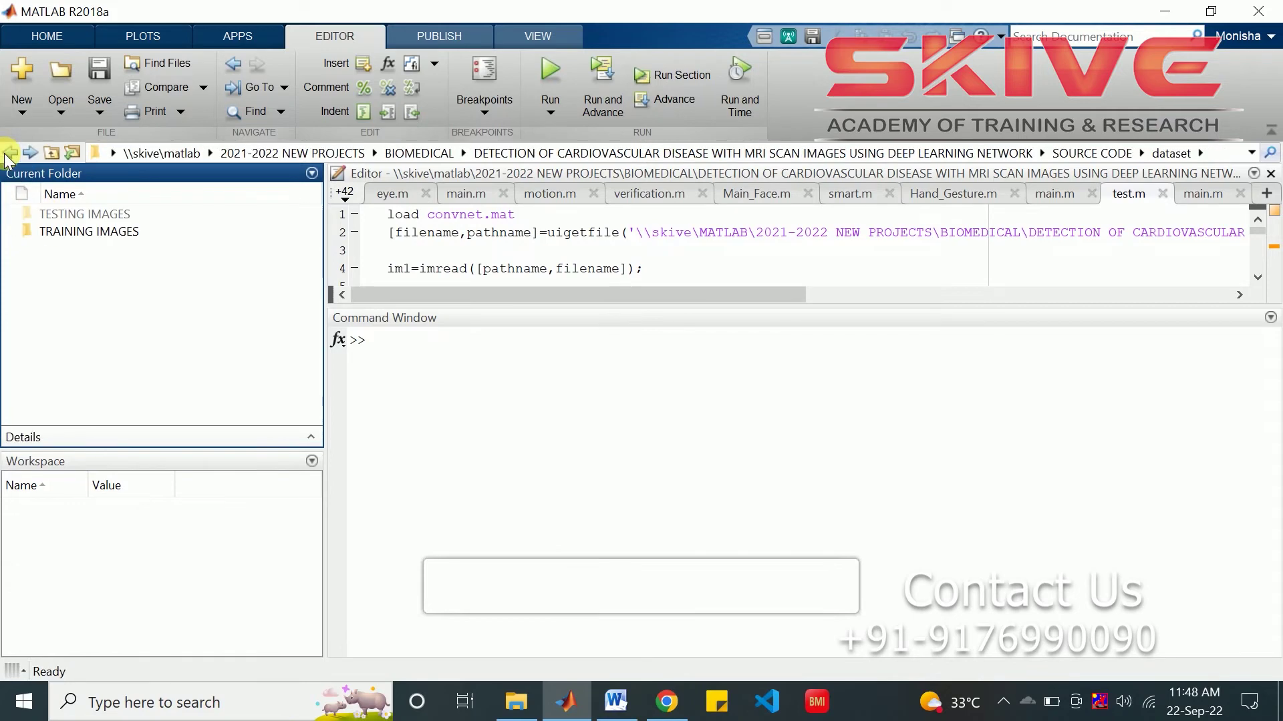
{"action": "left_click", "coordinate": [8, 152]}
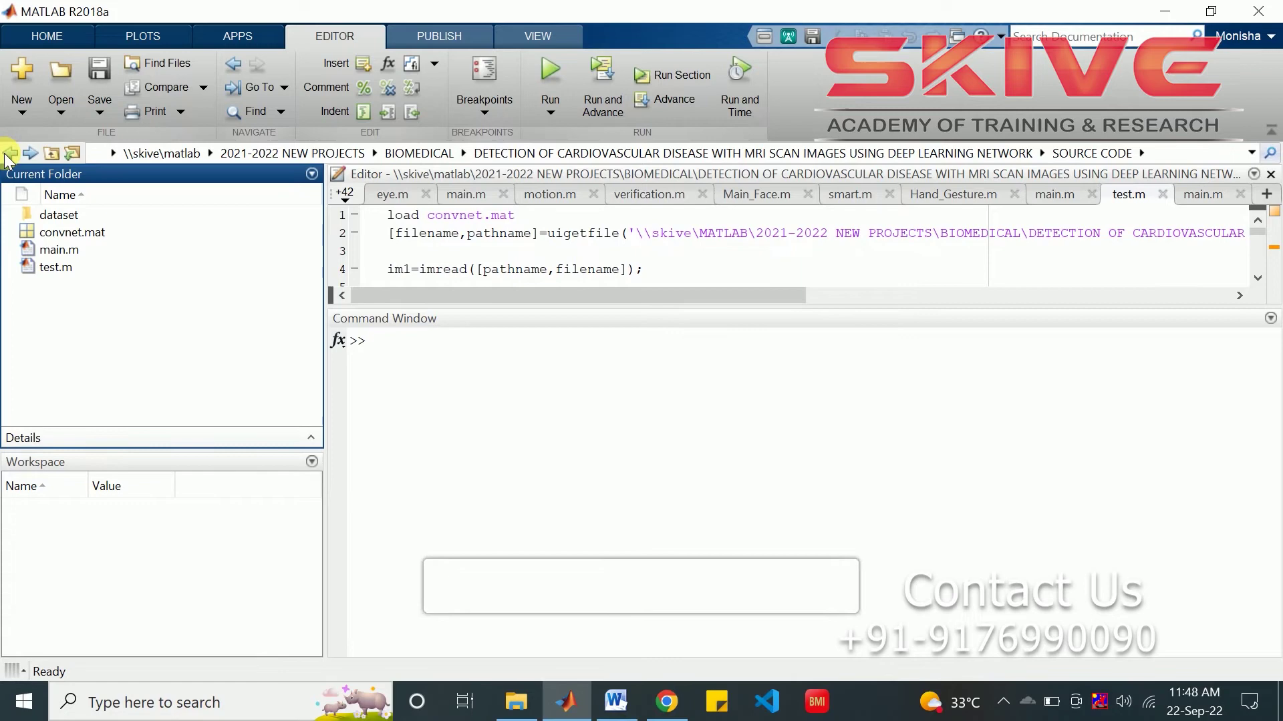
{"action": "left_click", "coordinate": [75, 246]}
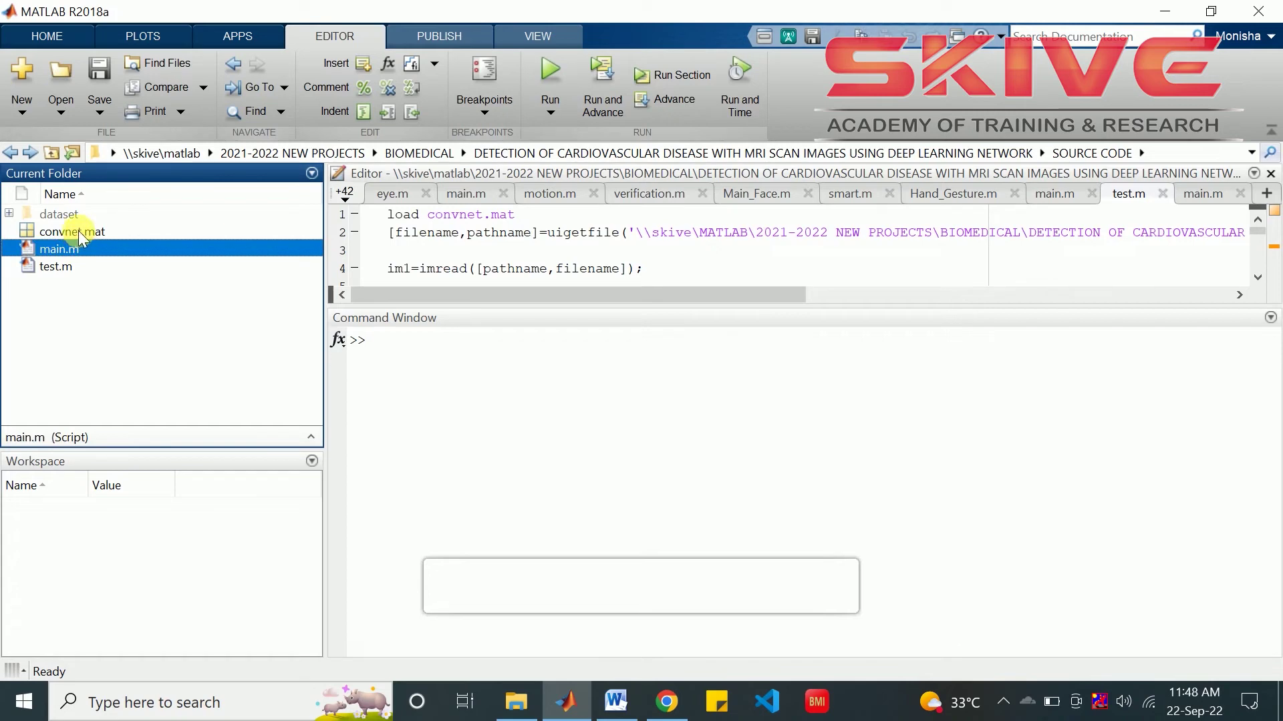
{"action": "left_click", "coordinate": [79, 231]}
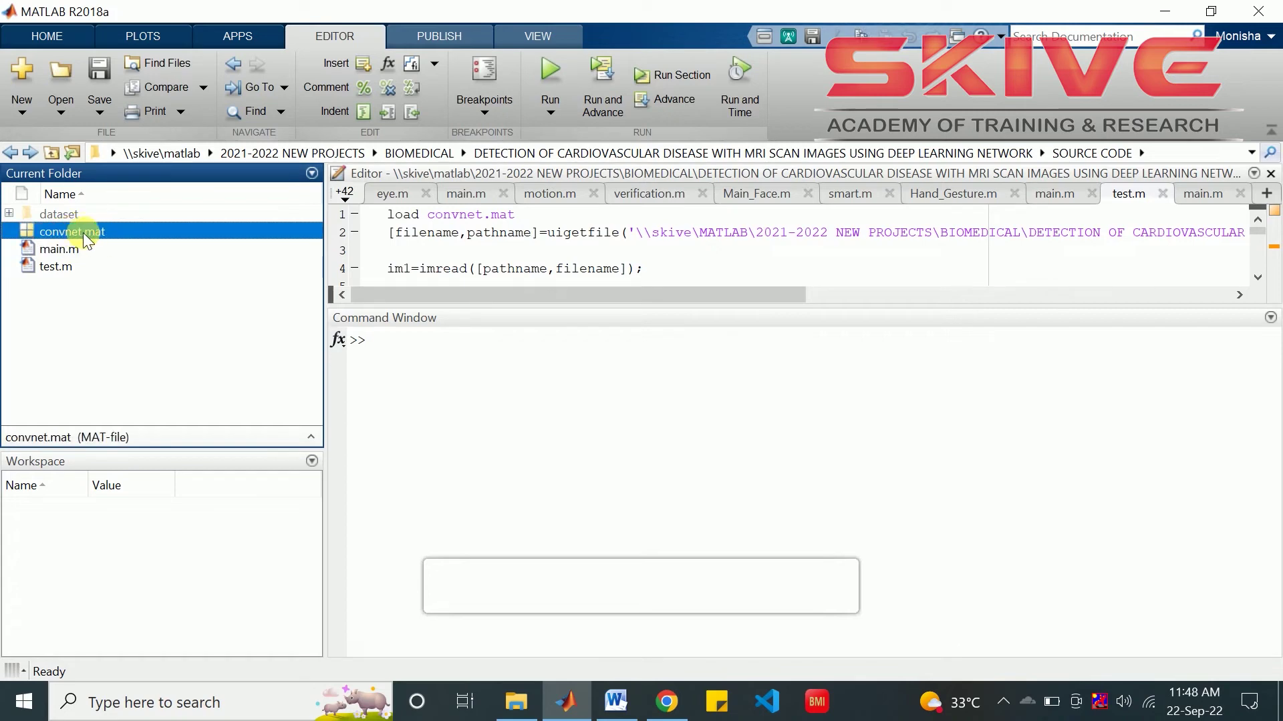
{"action": "left_click", "coordinate": [70, 266]}
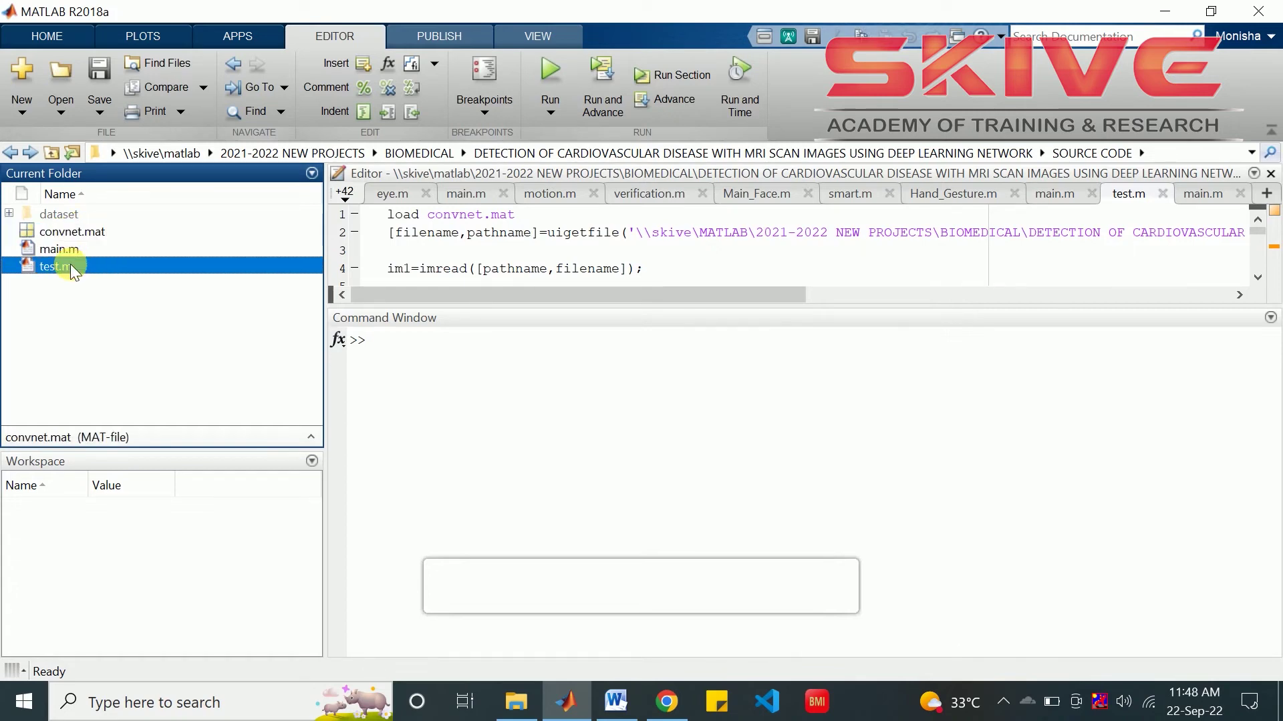
- Run test.m with IM00008.jpg chosen as the input image
{"action": "left_click", "coordinate": [526, 251]}
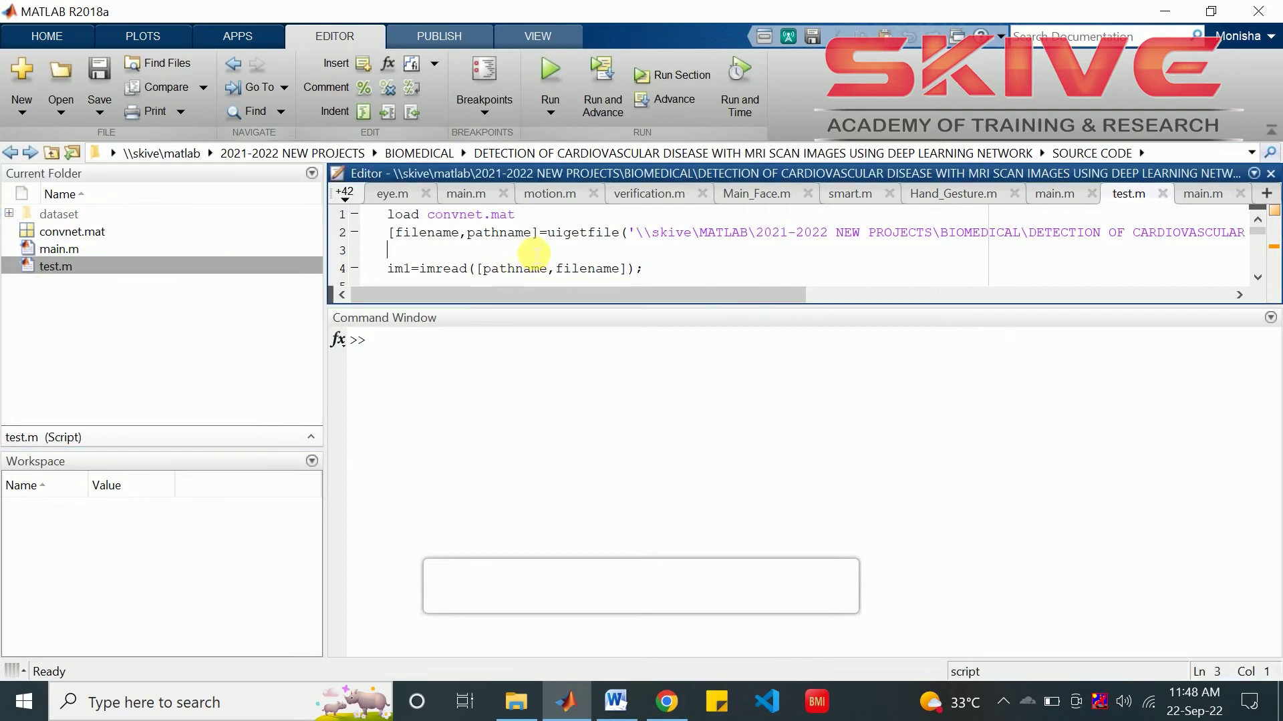
{"action": "left_click", "coordinate": [547, 77]}
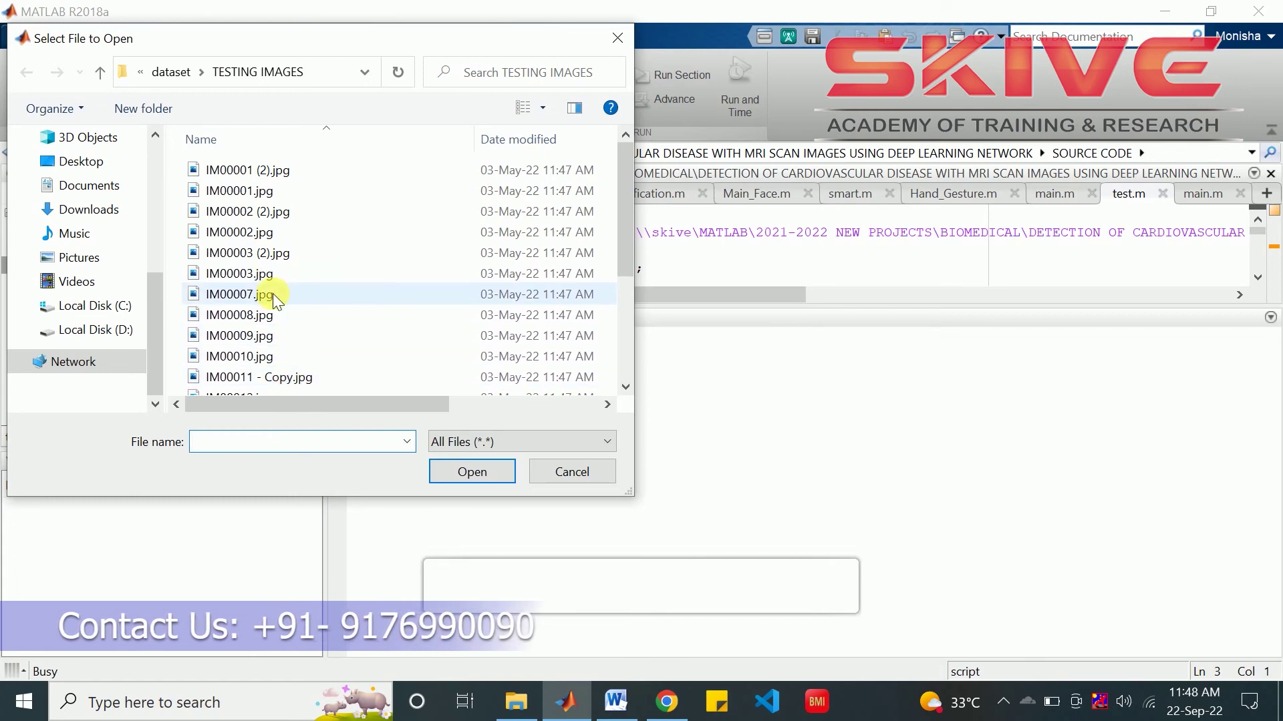
{"action": "left_click", "coordinate": [278, 316]}
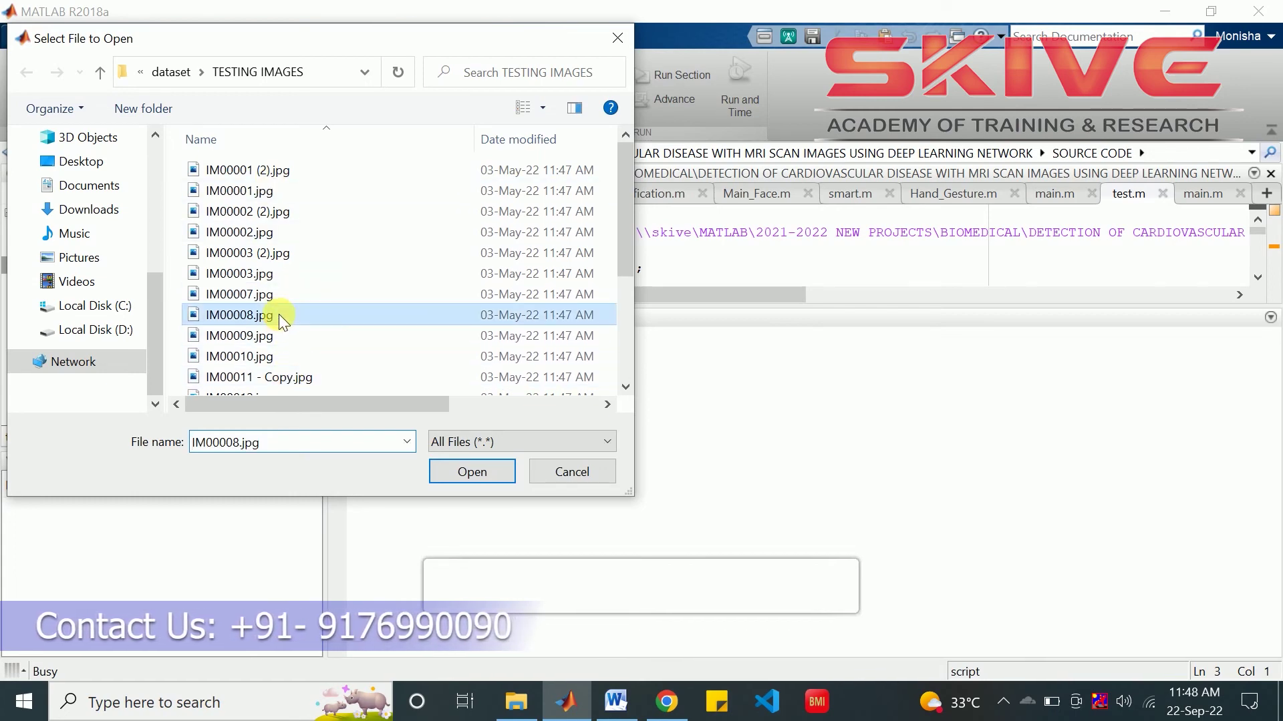
{"action": "left_click", "coordinate": [472, 471]}
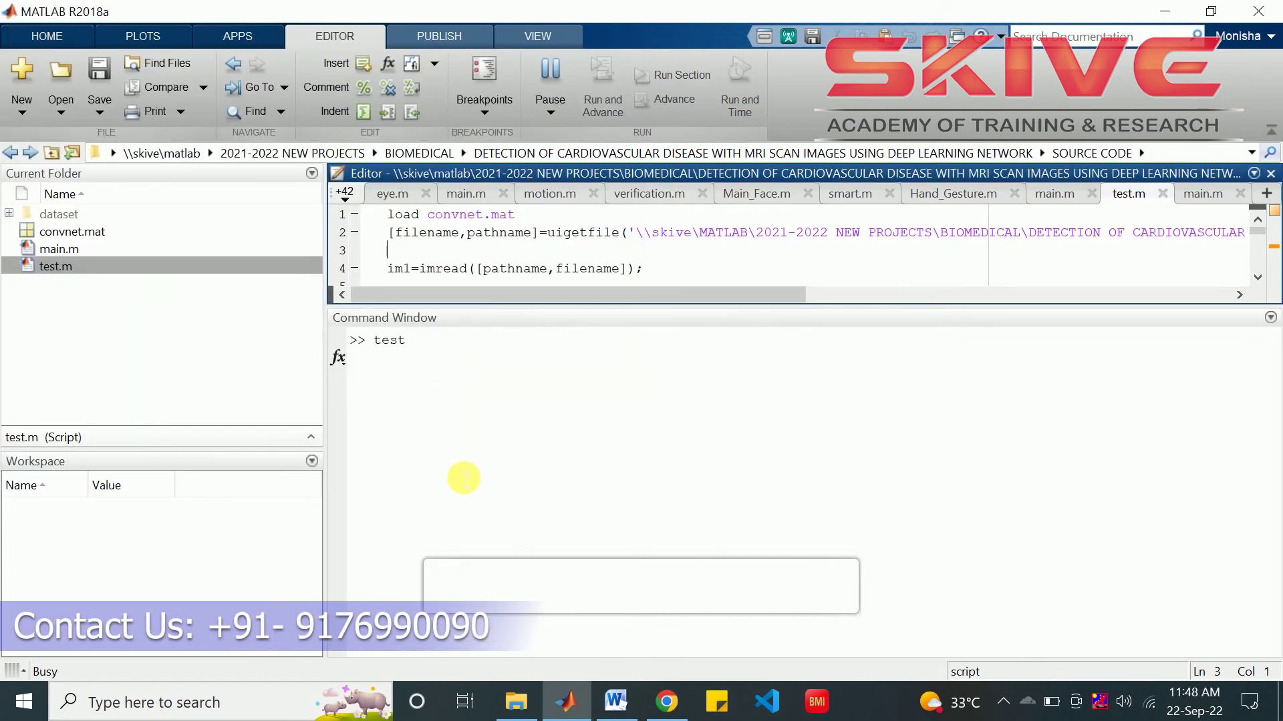